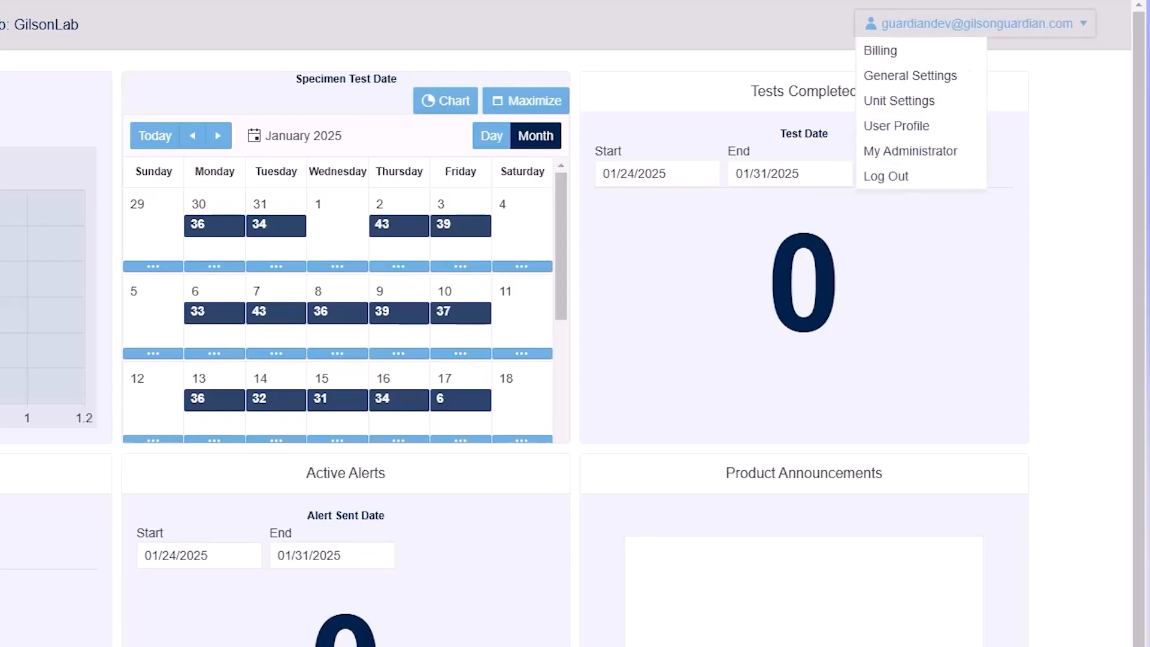
Open the general user settings and submit them.
{"action": "left_click", "coordinate": [910, 76]}
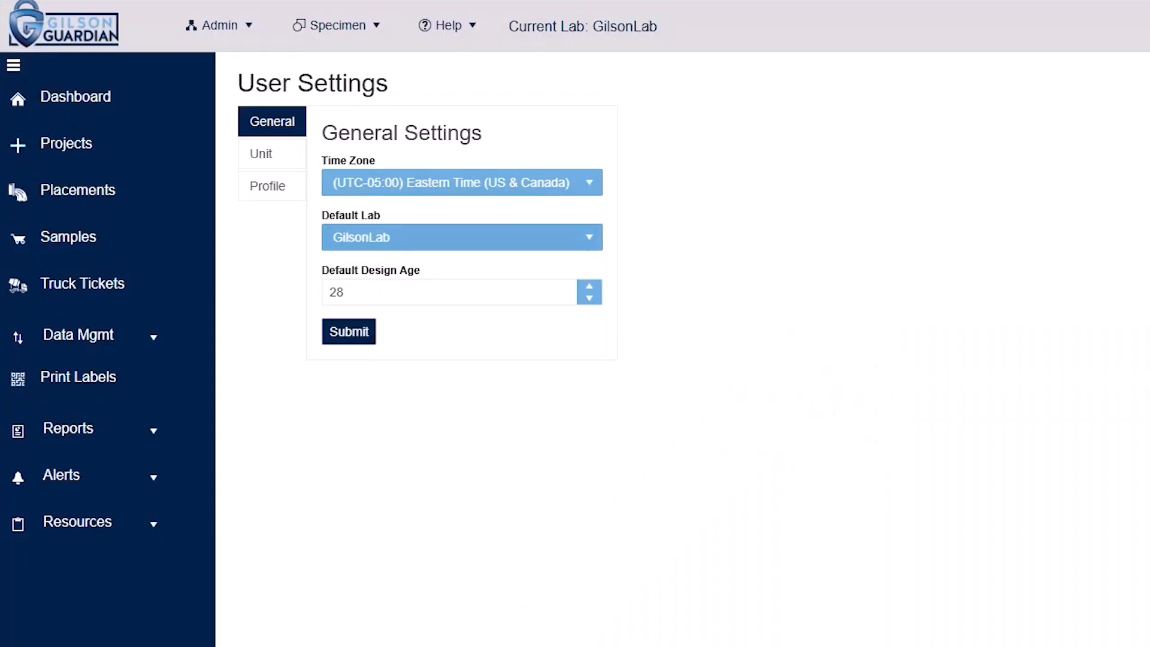
{"action": "left_click", "coordinate": [349, 331]}
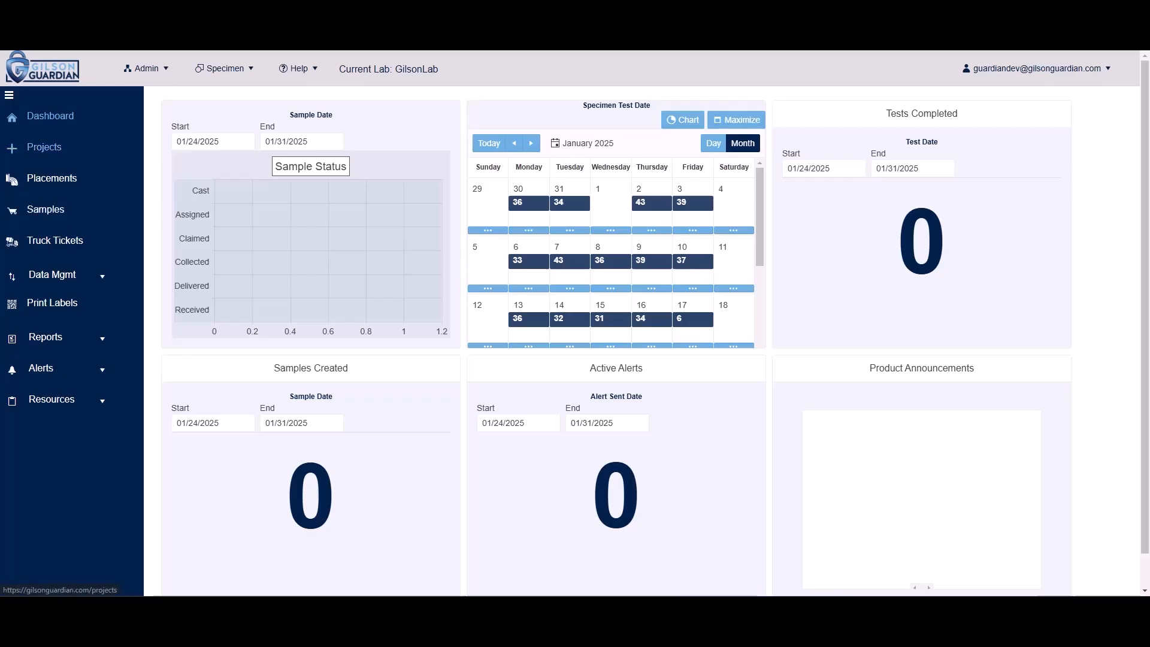
Start a new project and enter ff as both its project ID and project name.
{"action": "left_click", "coordinate": [44, 146]}
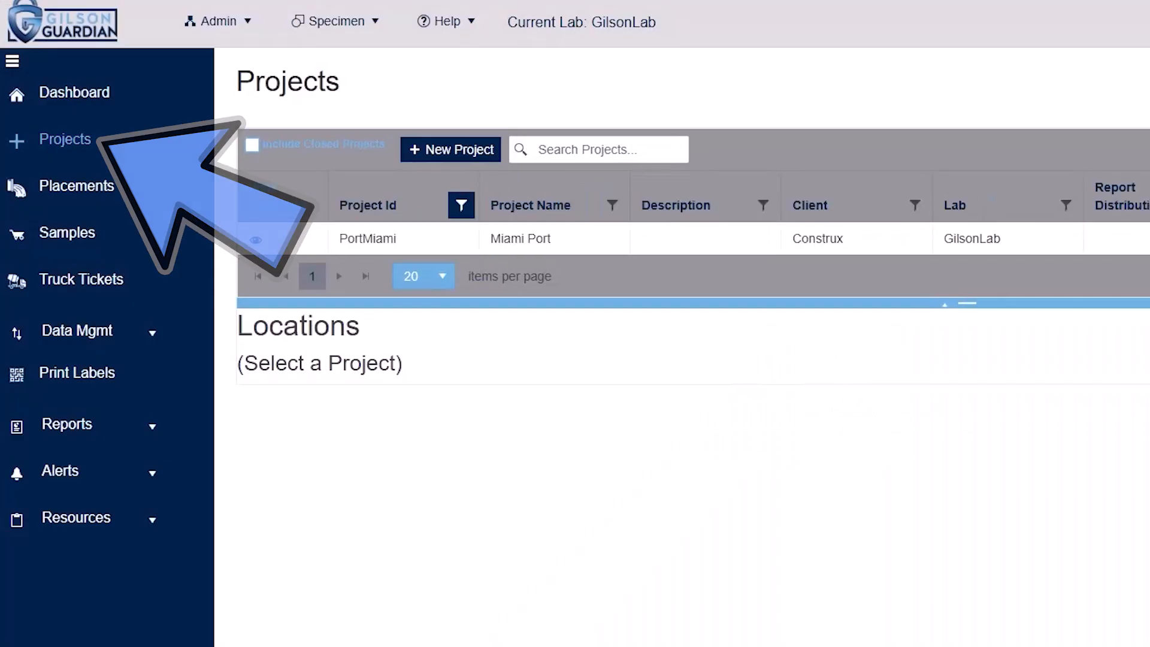
{"action": "left_click", "coordinate": [451, 149]}
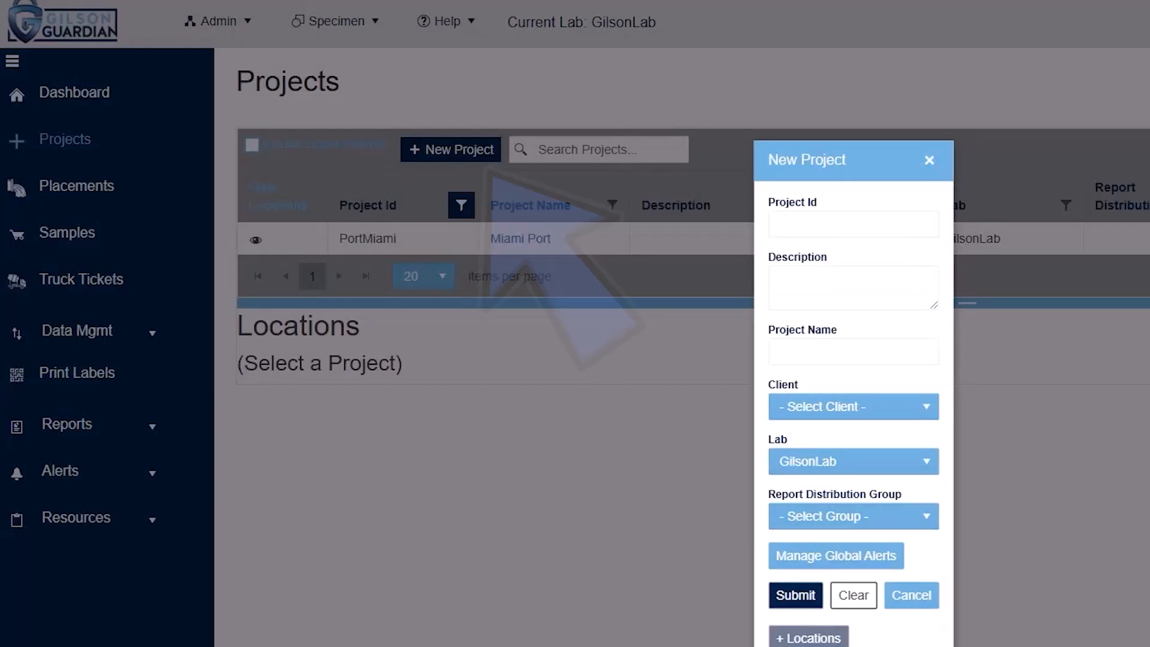
{"action": "left_click", "coordinate": [854, 224]}
{"action": "type", "text": "ff"}
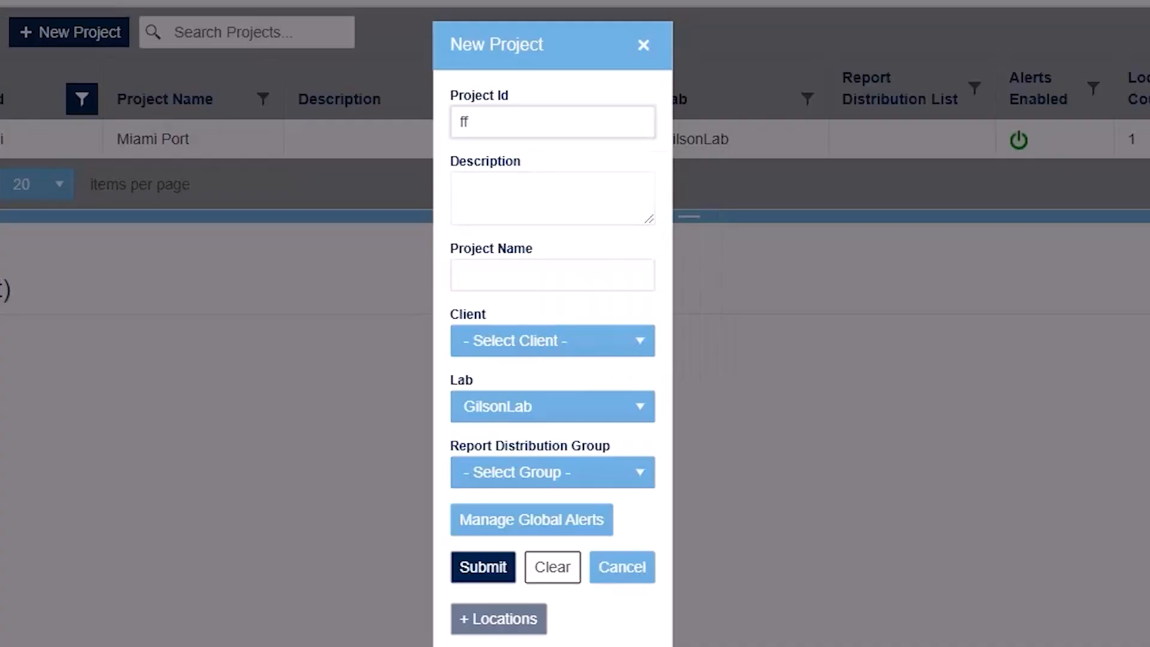
{"action": "left_click", "coordinate": [552, 274]}
{"action": "type", "text": "ff"}
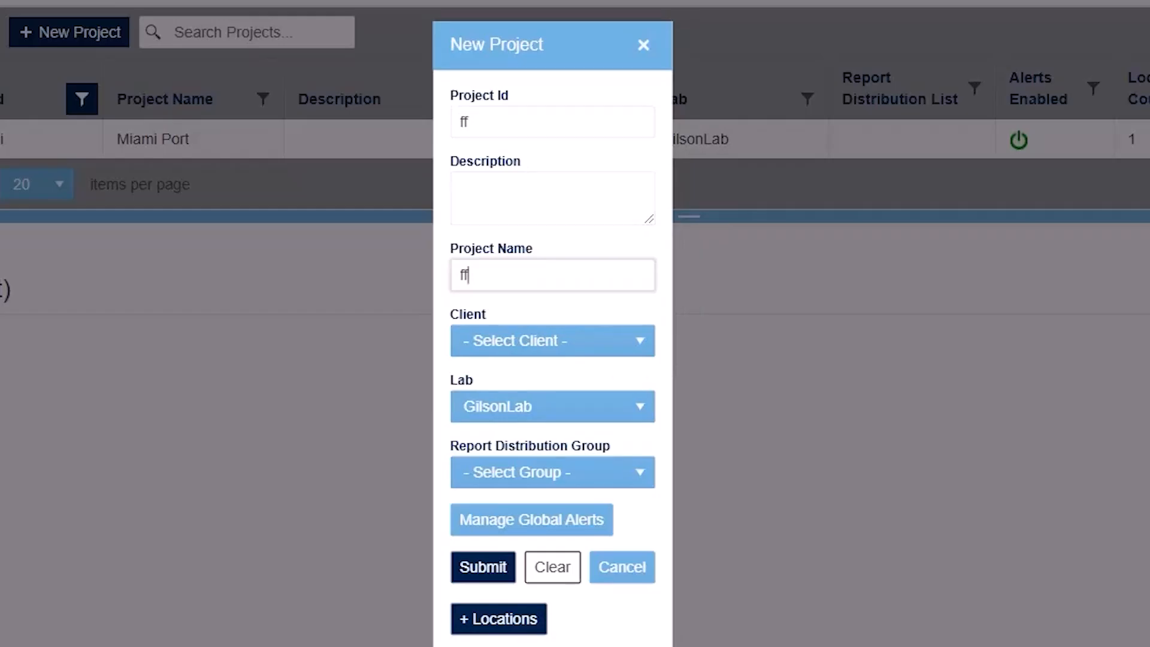
{"action": "left_click", "coordinate": [469, 122]}
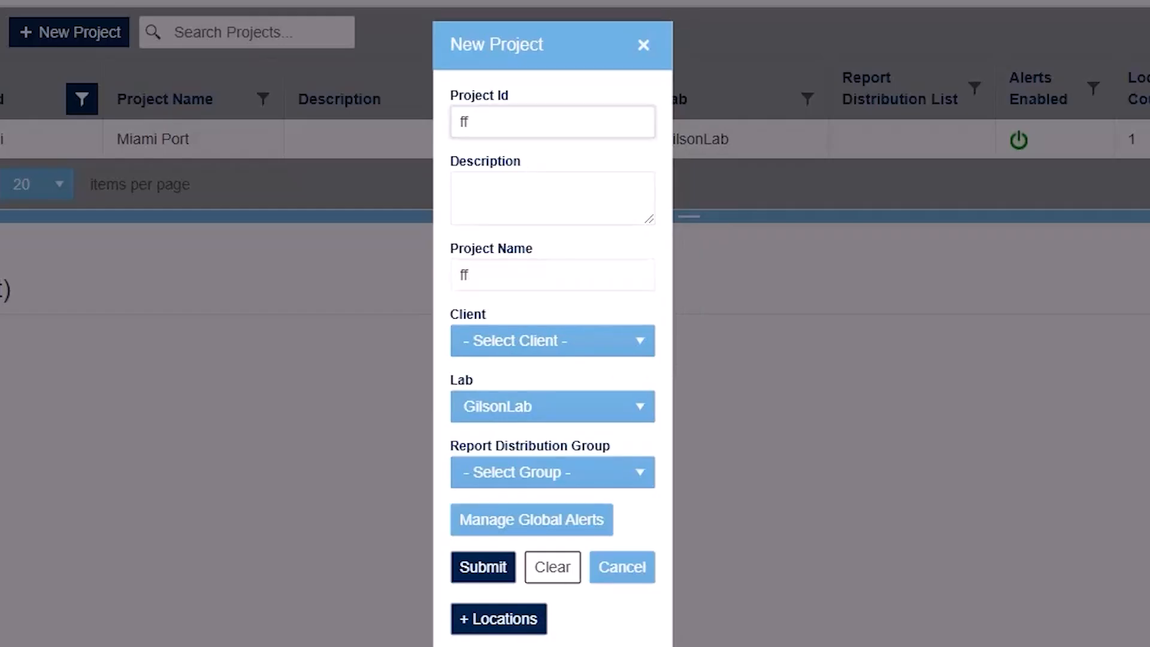
{"action": "left_click", "coordinate": [470, 275]}
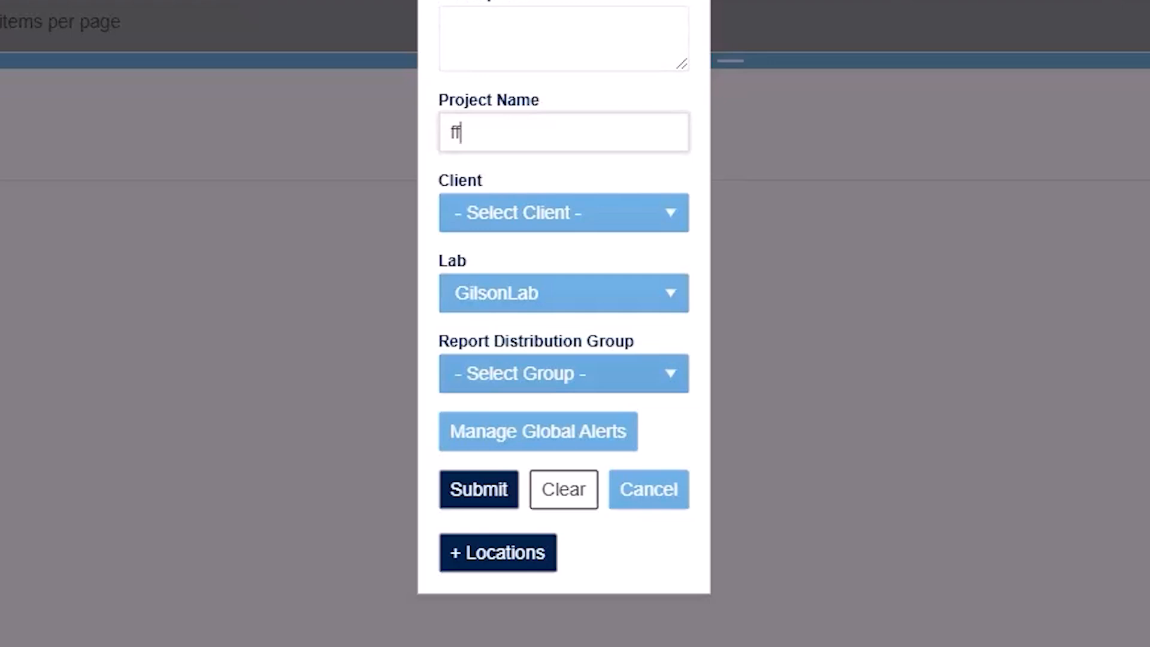
Check which clients can be assigned to the new project without choosing one.
{"action": "key", "text": "Tab"}
{"action": "key", "text": "space"}
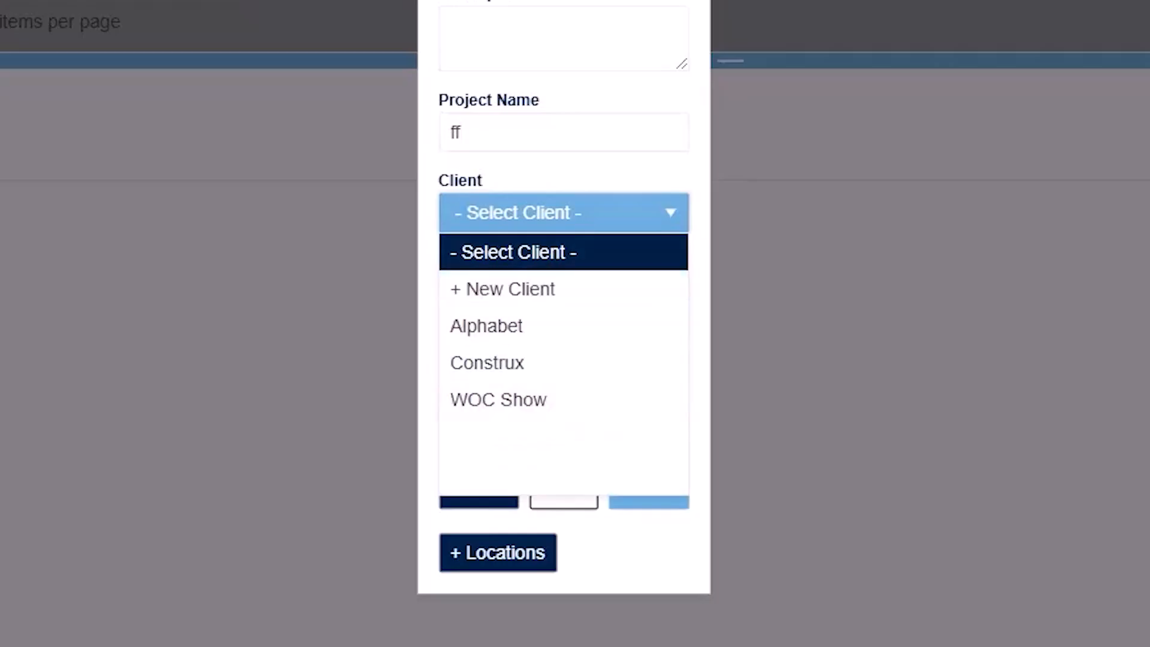
{"action": "key", "text": "Escape"}
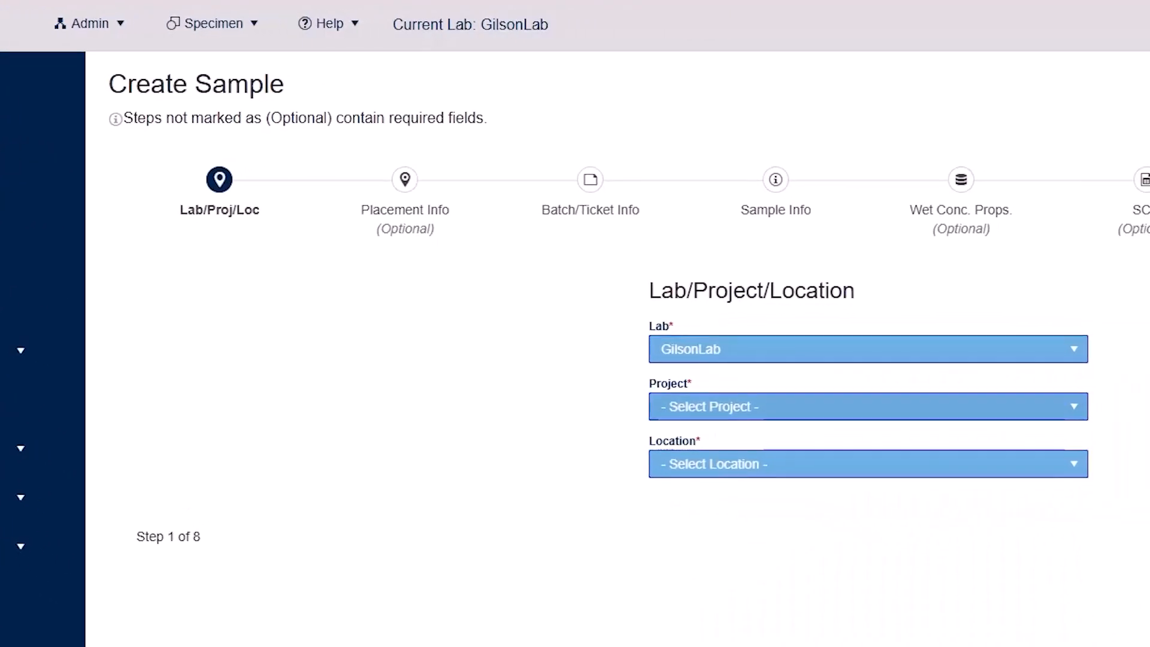
Assign the new sample to project PortMiami and location Biscayne Bay.
{"action": "left_click", "coordinate": [868, 407]}
{"action": "scroll", "coordinate": [773, 521], "scroll_direction": "down", "scroll_amount": 2}
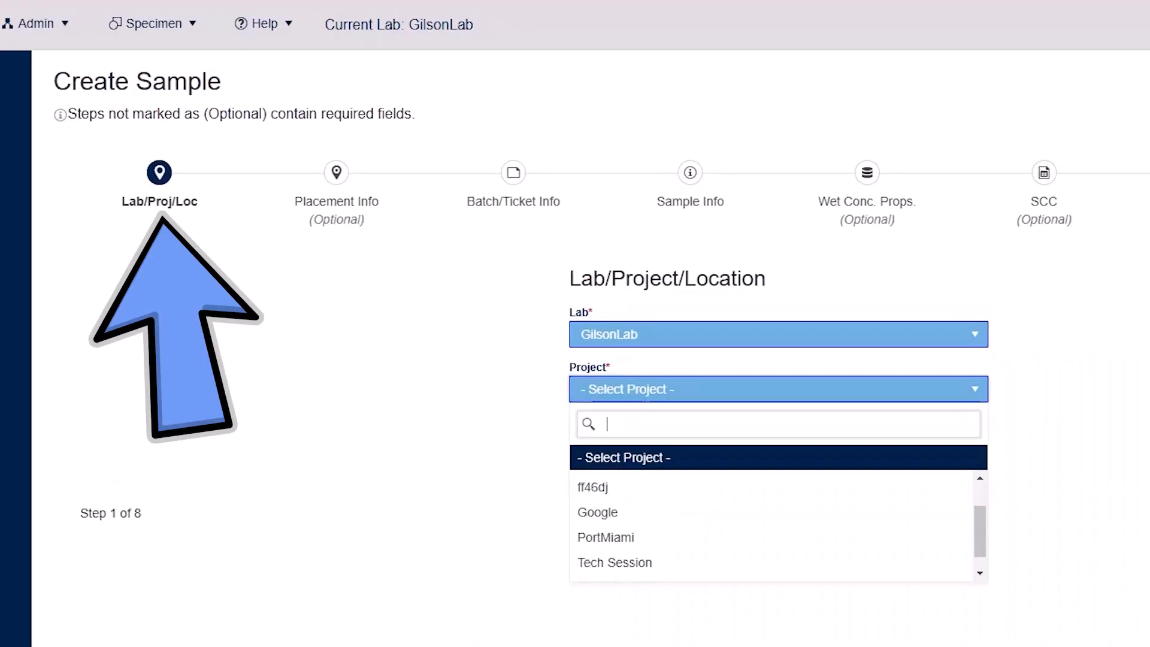
{"action": "left_click", "coordinate": [629, 516]}
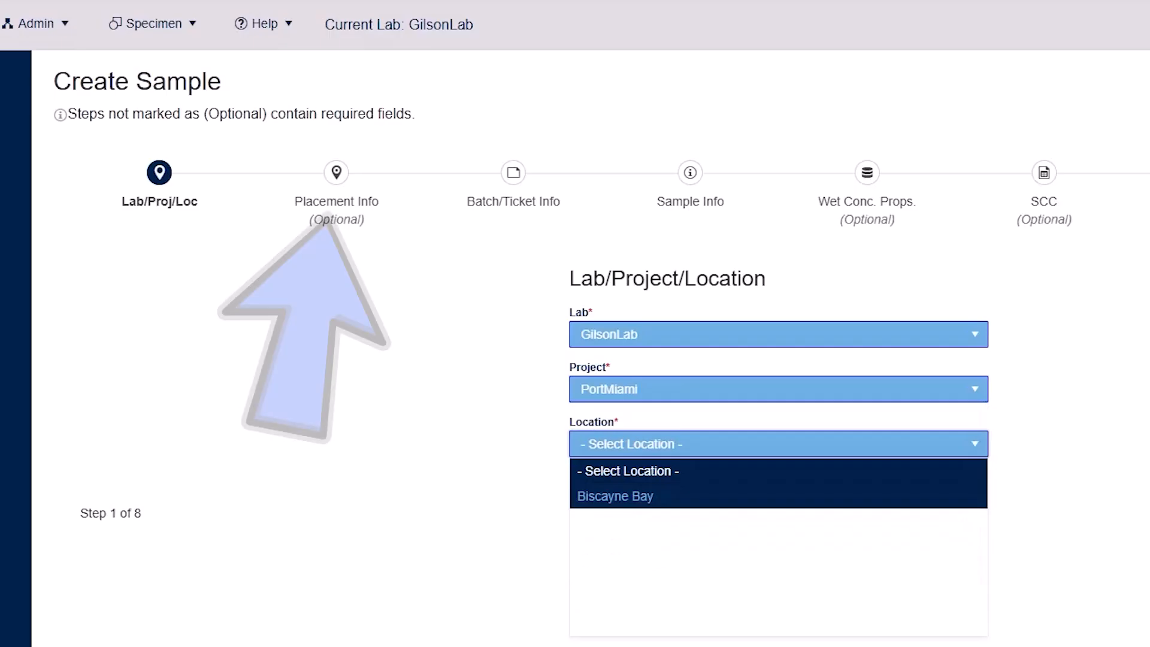
{"action": "left_click", "coordinate": [615, 496]}
Examine the optional Placement Info fields of the new sample.
{"action": "left_click", "coordinate": [335, 172]}
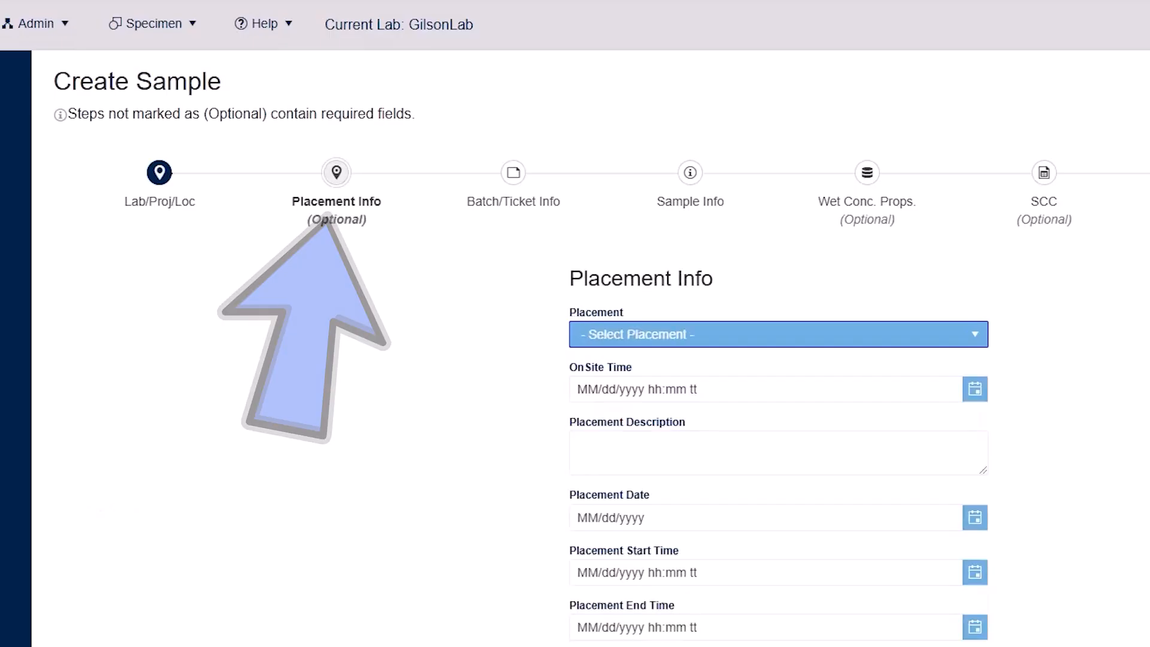
{"action": "scroll", "coordinate": [575, 341], "scroll_direction": "down", "scroll_amount": 7}
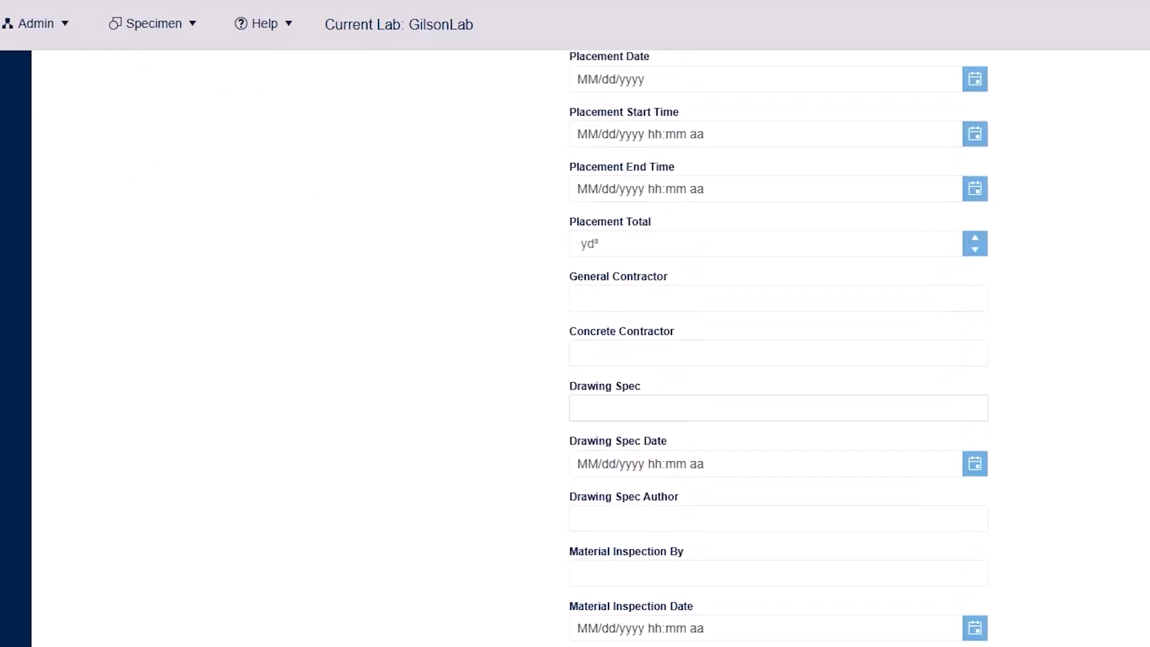
{"action": "scroll", "coordinate": [574, 341], "scroll_direction": "up", "scroll_amount": 7}
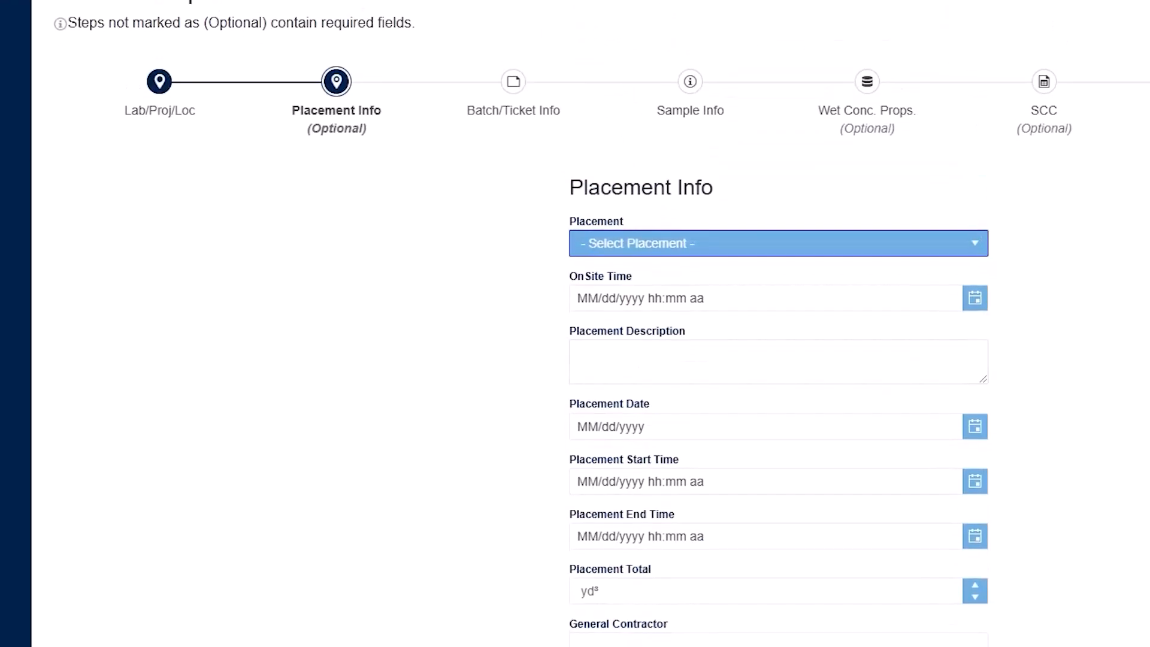
In the sample's Batch/Ticket Info, choose supplier Acme and concrete mix Artificial Rock, and start a new ticket.
{"action": "left_click", "coordinate": [484, 91]}
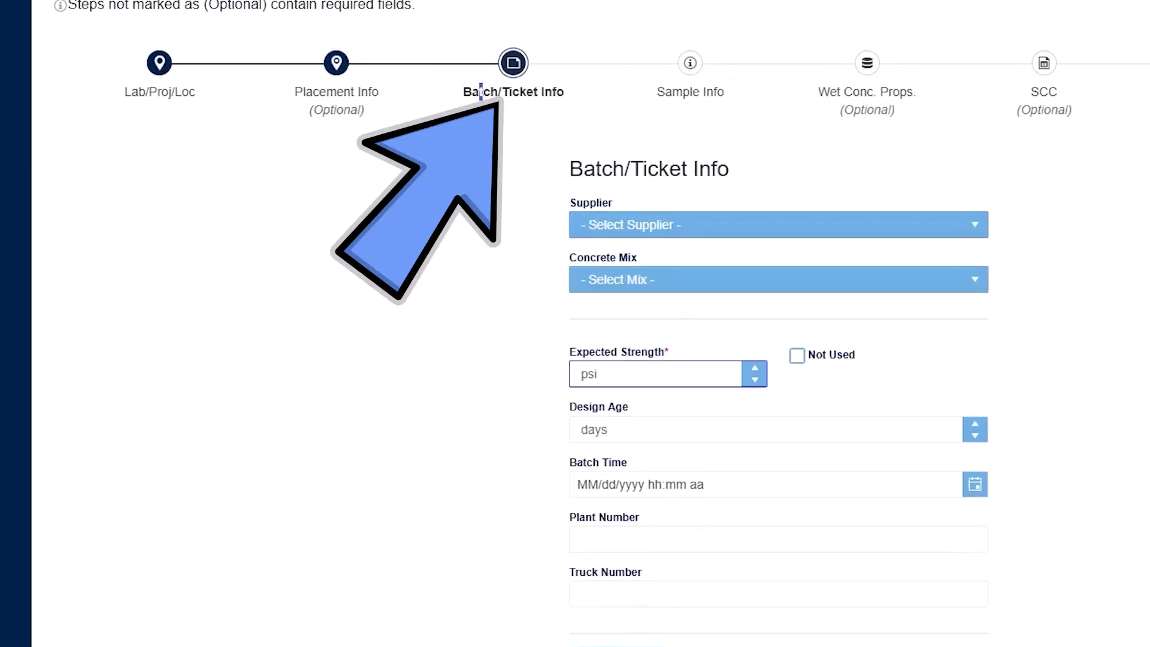
{"action": "left_click", "coordinate": [778, 225]}
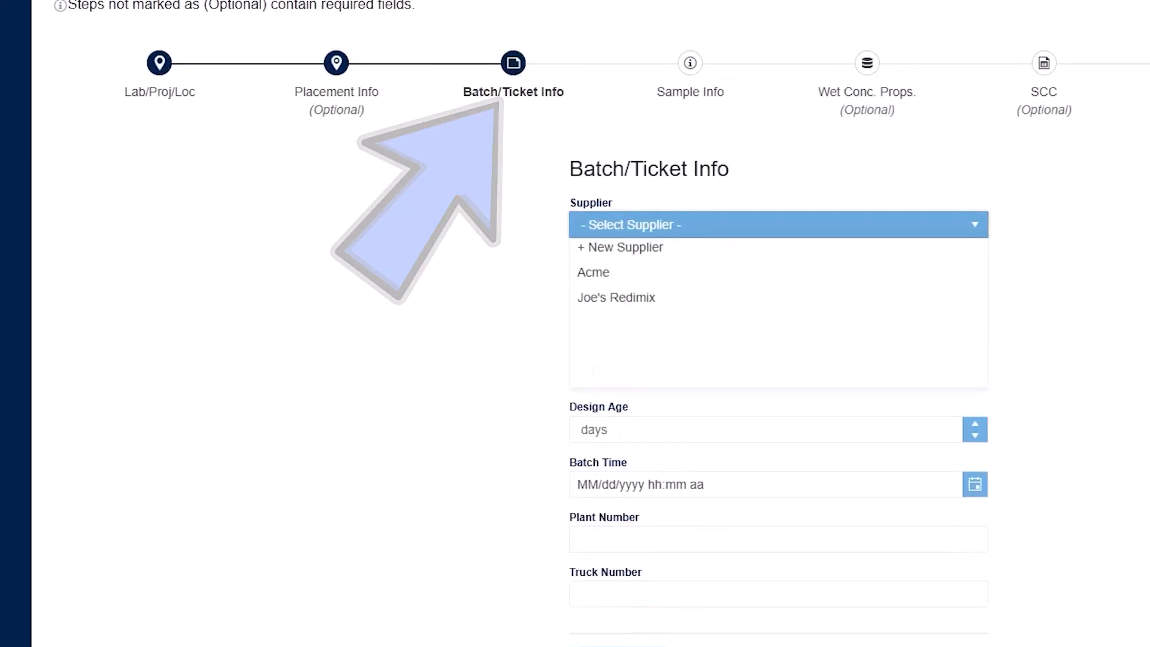
{"action": "left_click", "coordinate": [593, 302]}
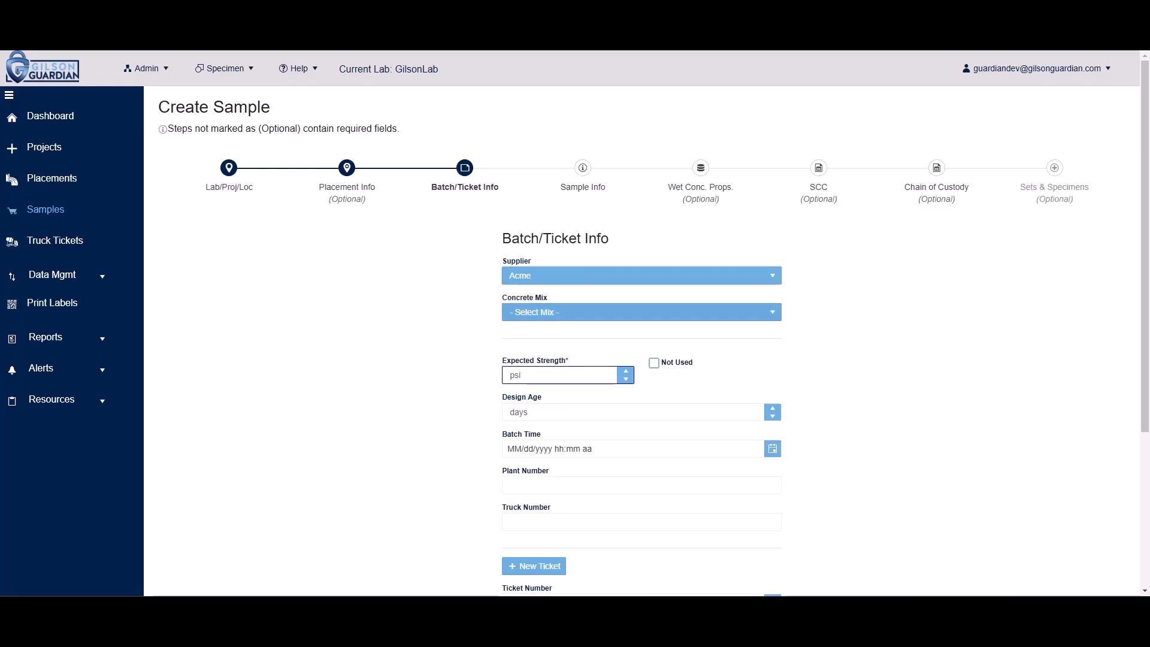
{"action": "left_click", "coordinate": [777, 280]}
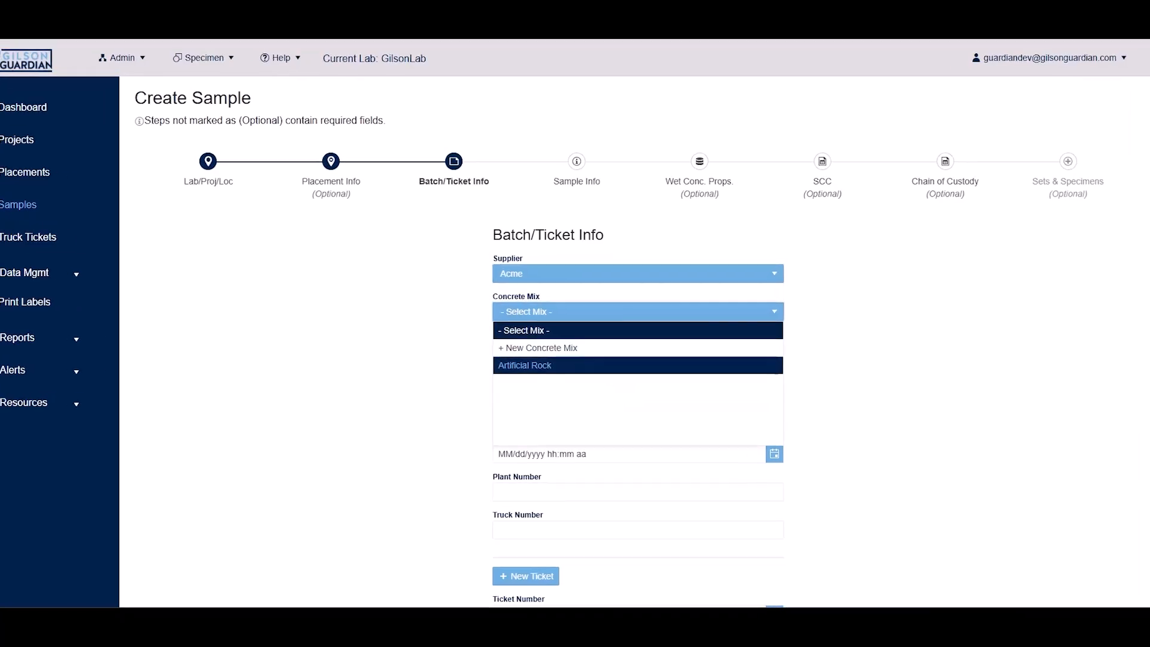
{"action": "left_click", "coordinate": [539, 361]}
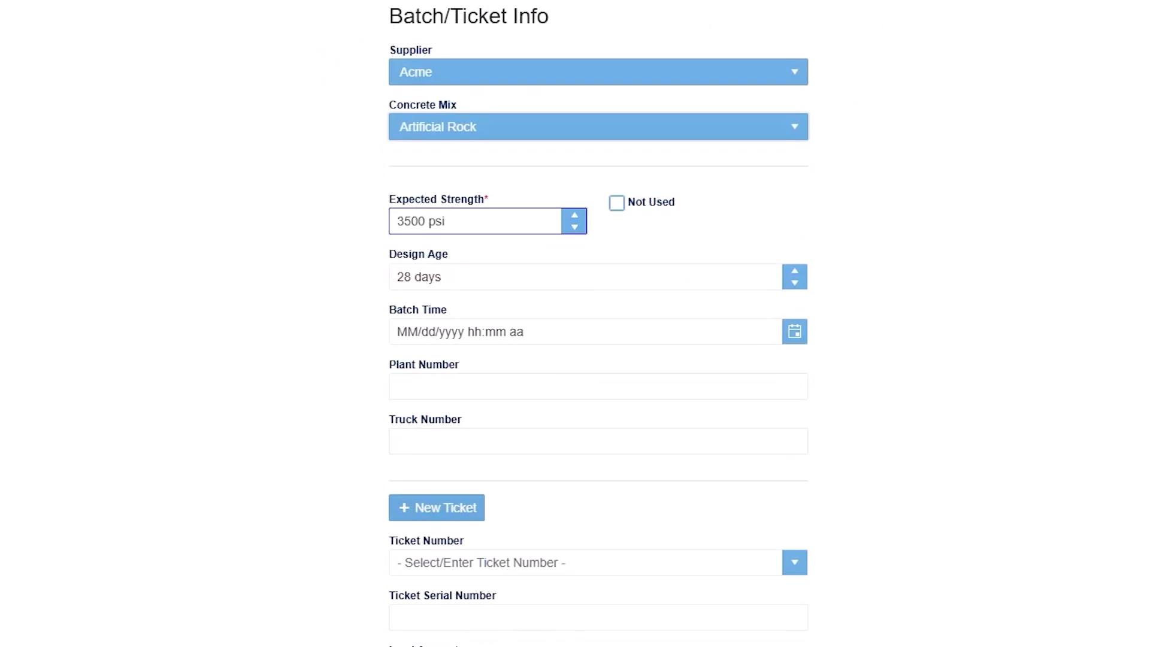
{"action": "left_click", "coordinate": [437, 507]}
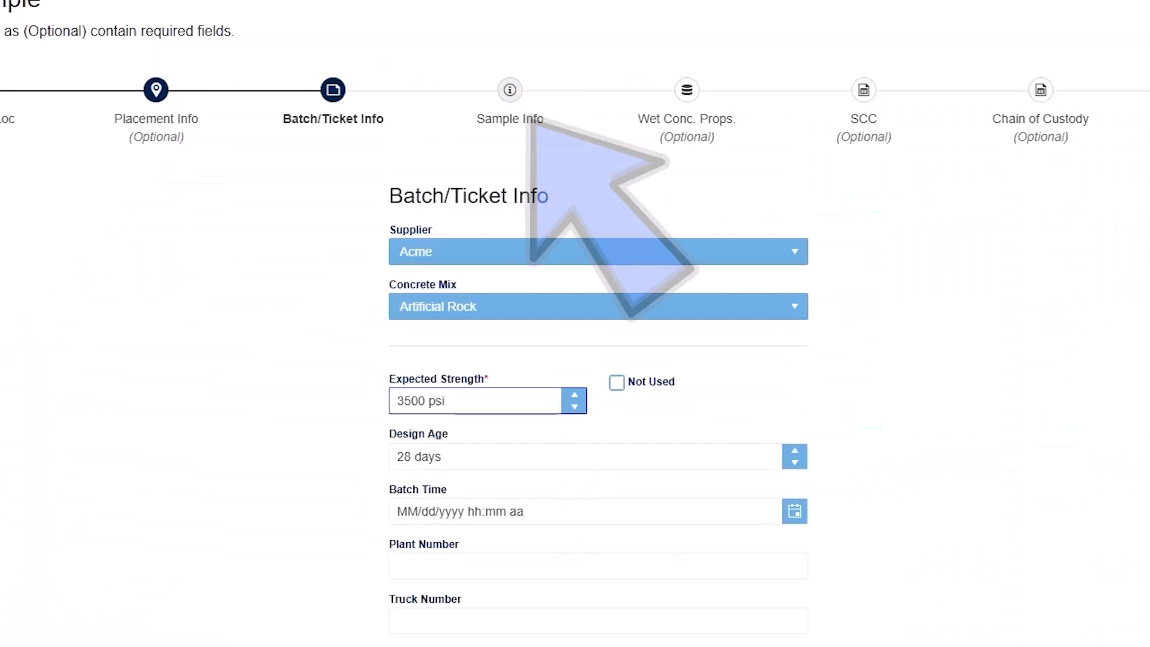
Examine the Sample Info fields, from the sample number and date down to admixtures, moisture and remarks.
{"action": "left_click", "coordinate": [531, 123]}
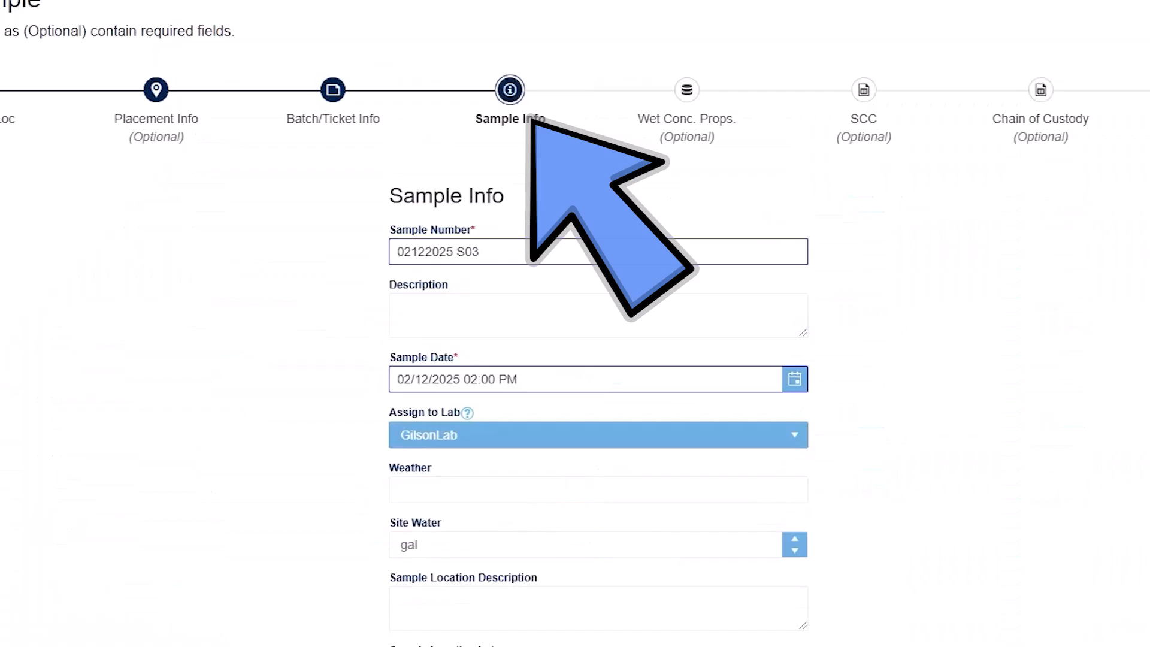
{"action": "left_click", "coordinate": [598, 251]}
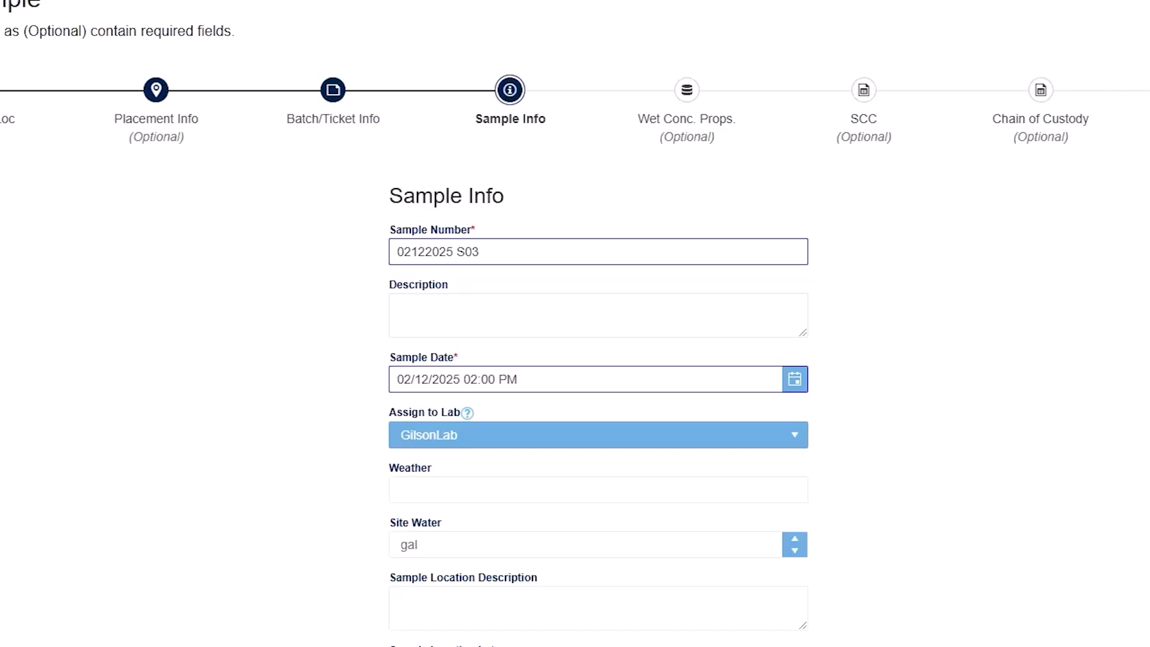
{"action": "scroll", "coordinate": [599, 323], "scroll_direction": "down", "scroll_amount": 4}
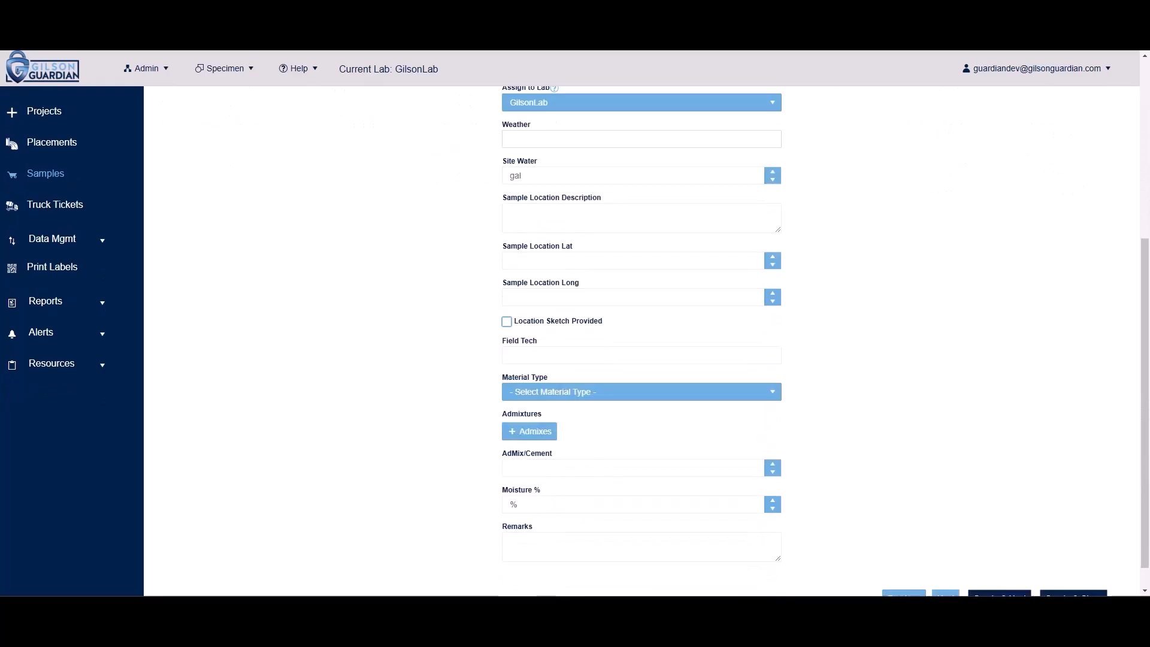
{"action": "scroll", "coordinate": [641, 341], "scroll_direction": "down", "scroll_amount": 1}
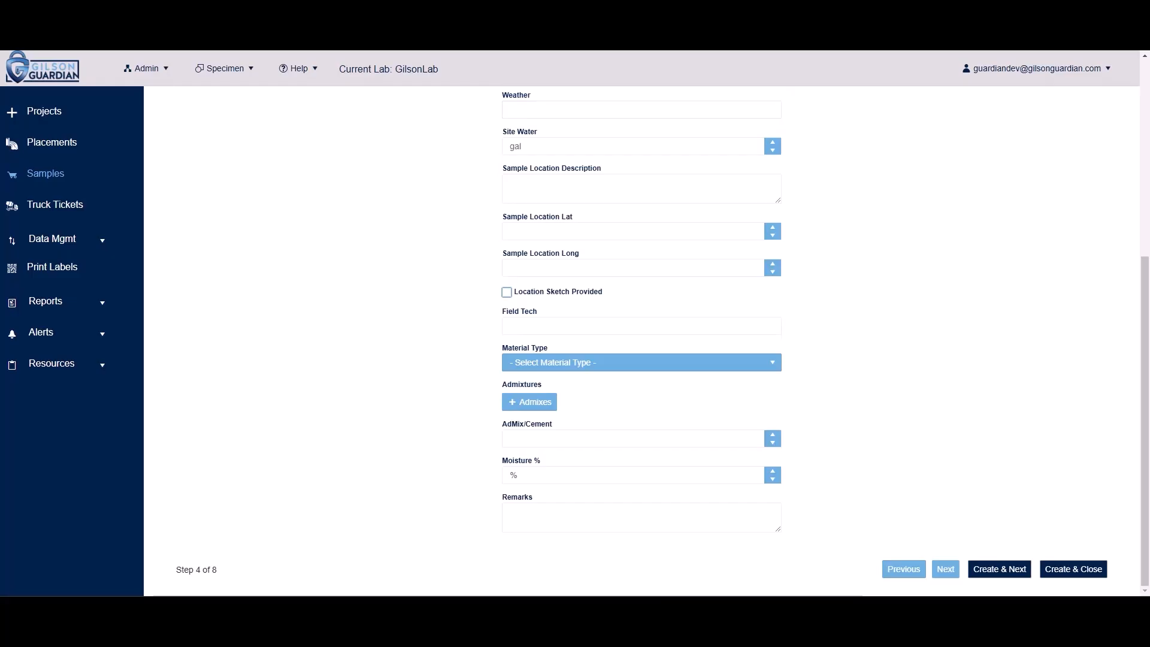
{"action": "scroll", "coordinate": [641, 342], "scroll_direction": "up", "scroll_amount": 2}
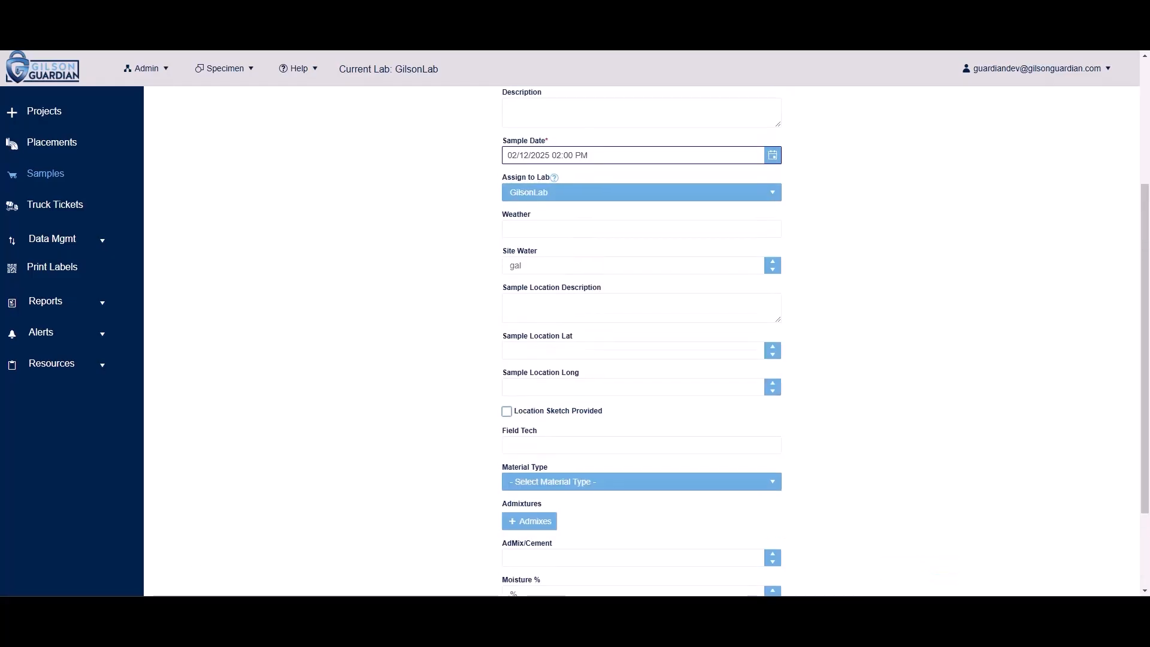
{"action": "scroll", "coordinate": [640, 341], "scroll_direction": "down", "scroll_amount": 2}
{"action": "scroll", "coordinate": [641, 342], "scroll_direction": "up", "scroll_amount": 3}
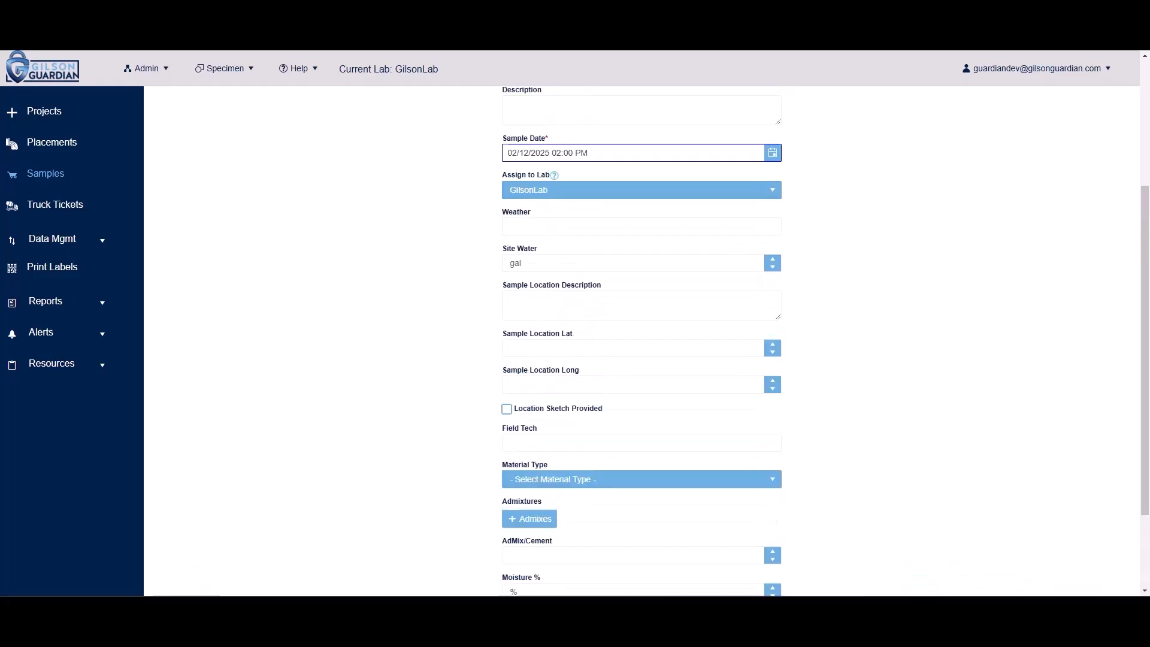
{"action": "scroll", "coordinate": [641, 342], "scroll_direction": "down", "scroll_amount": 3}
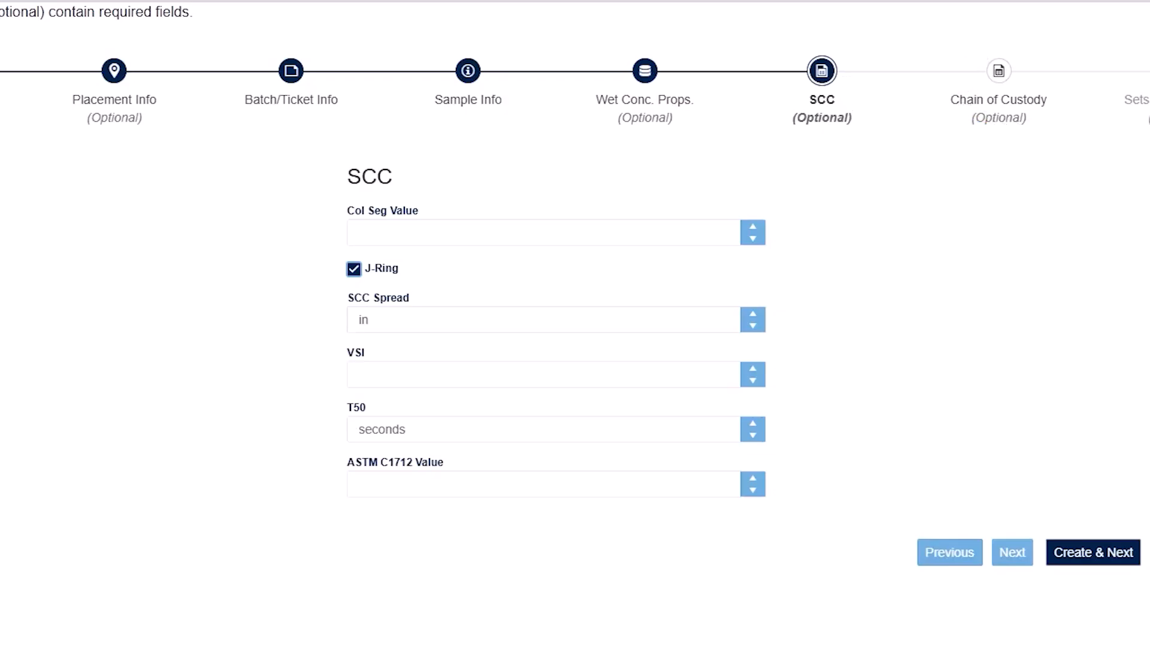
Go through the SCC and Chain of Custody stages on to Sets & Specimens.
{"action": "left_click", "coordinate": [542, 375]}
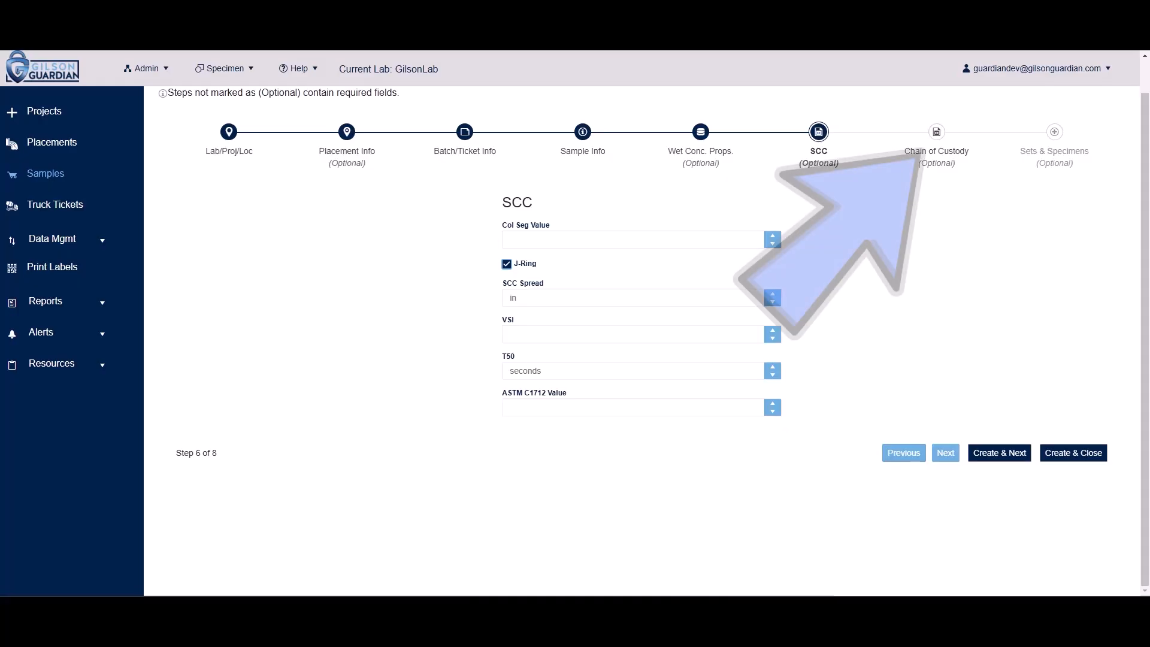
{"action": "left_click", "coordinate": [936, 132]}
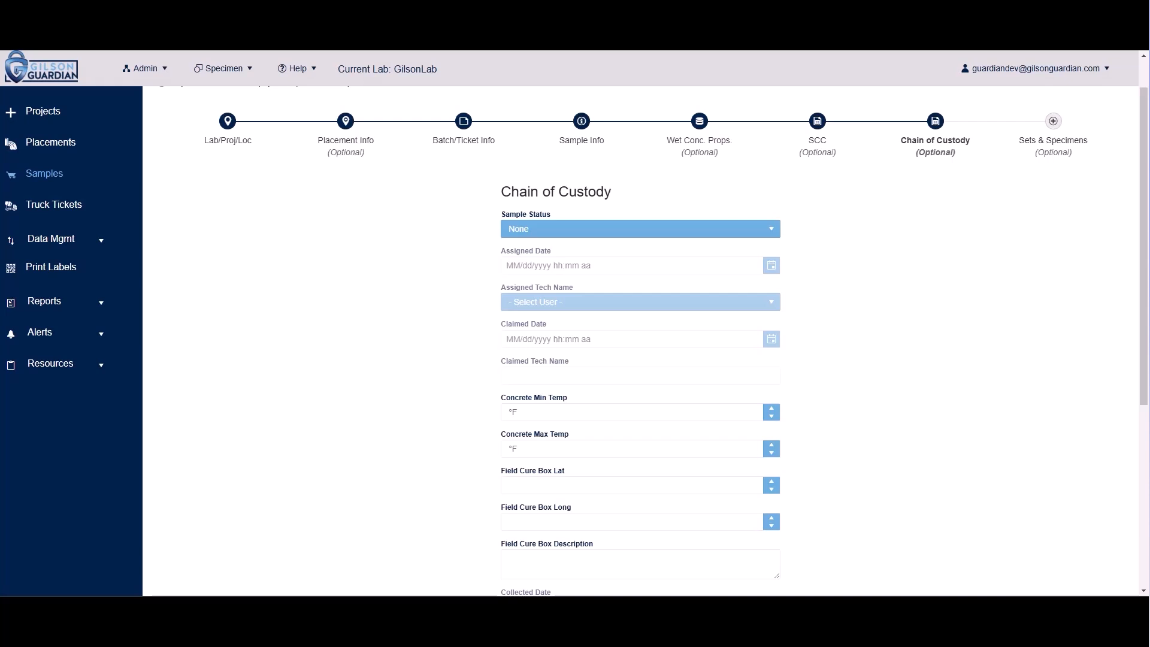
{"action": "left_click", "coordinate": [1053, 121]}
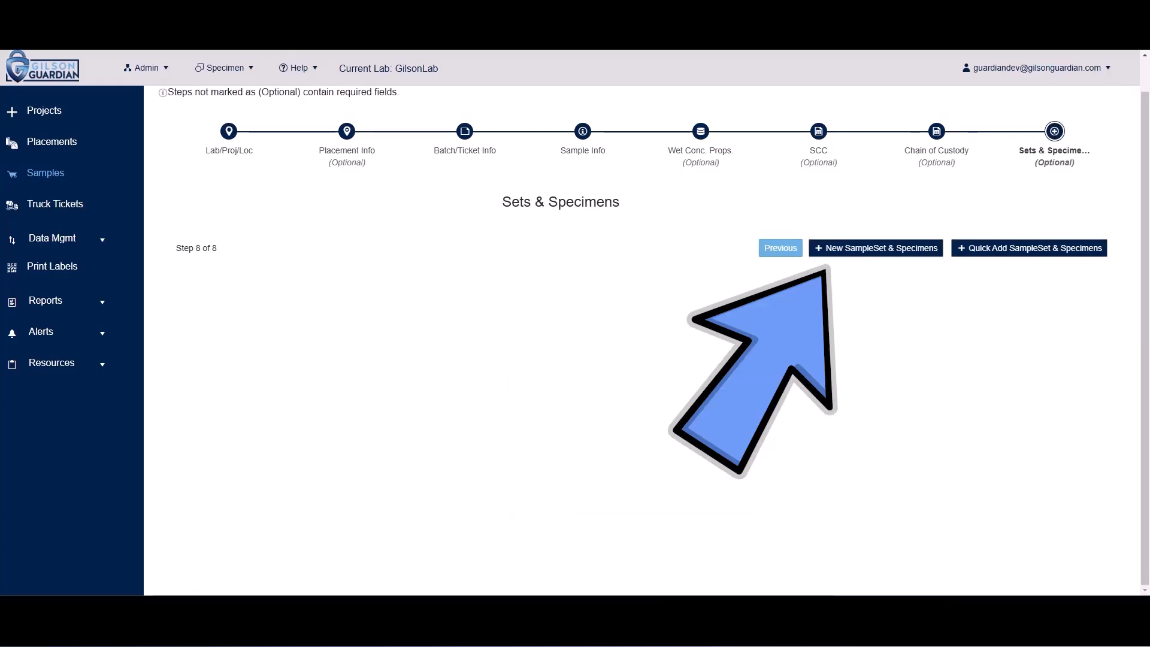
Start a new sample set with set number 1, 3 specimens to create and an age to break of 28 days.
{"action": "key", "text": "Return"}
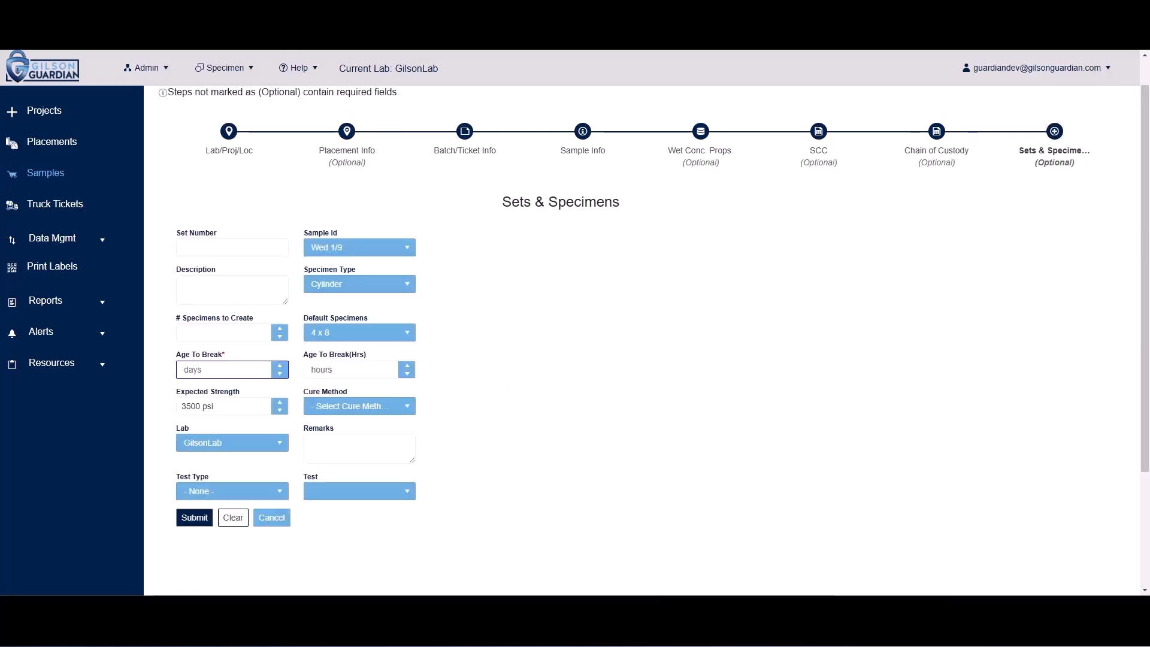
{"action": "type", "text": "1"}
{"action": "type", "text": "3"}
{"action": "key", "text": "Tab"}
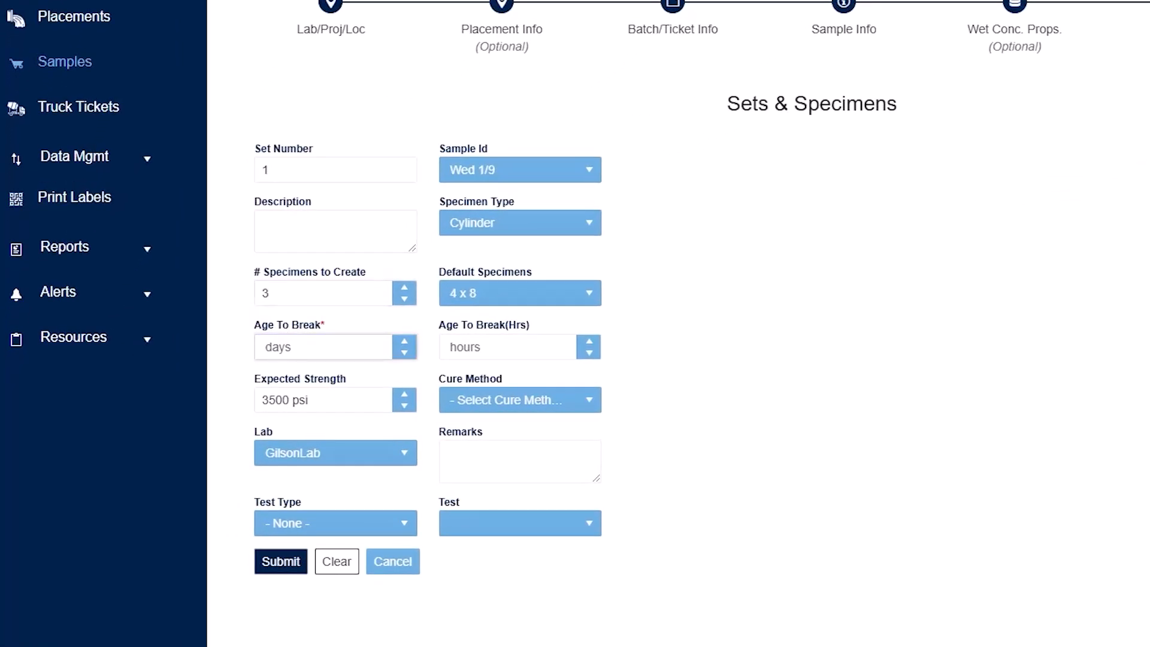
{"action": "type", "text": "28"}
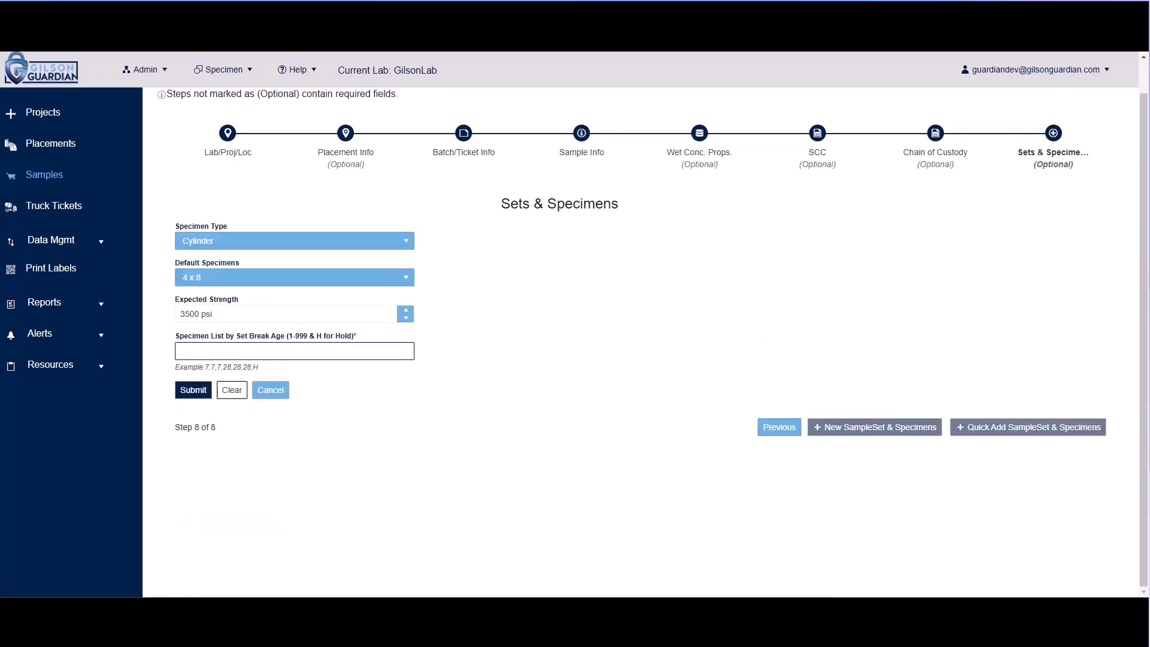
Submit a quick-add sample set with the specimen break age list 7,7,728,28,28.
{"action": "left_click", "coordinate": [180, 351]}
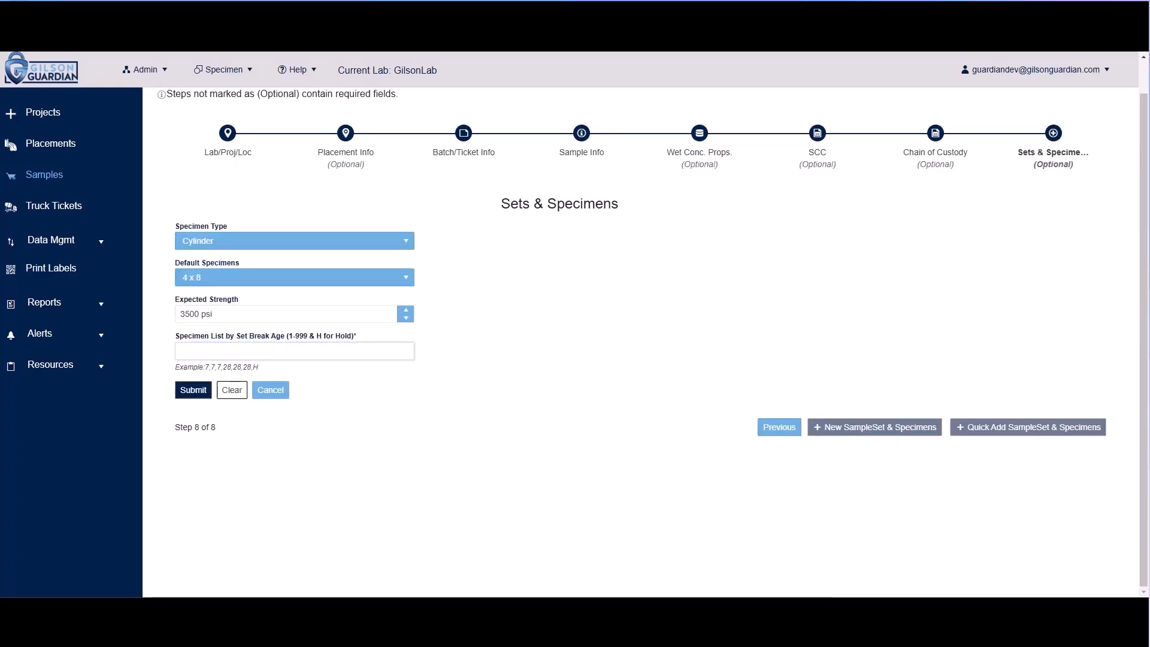
{"action": "type", "text": "7,7,"}
{"action": "type", "text": "728,2"}
{"action": "type", "text": "8,28"}
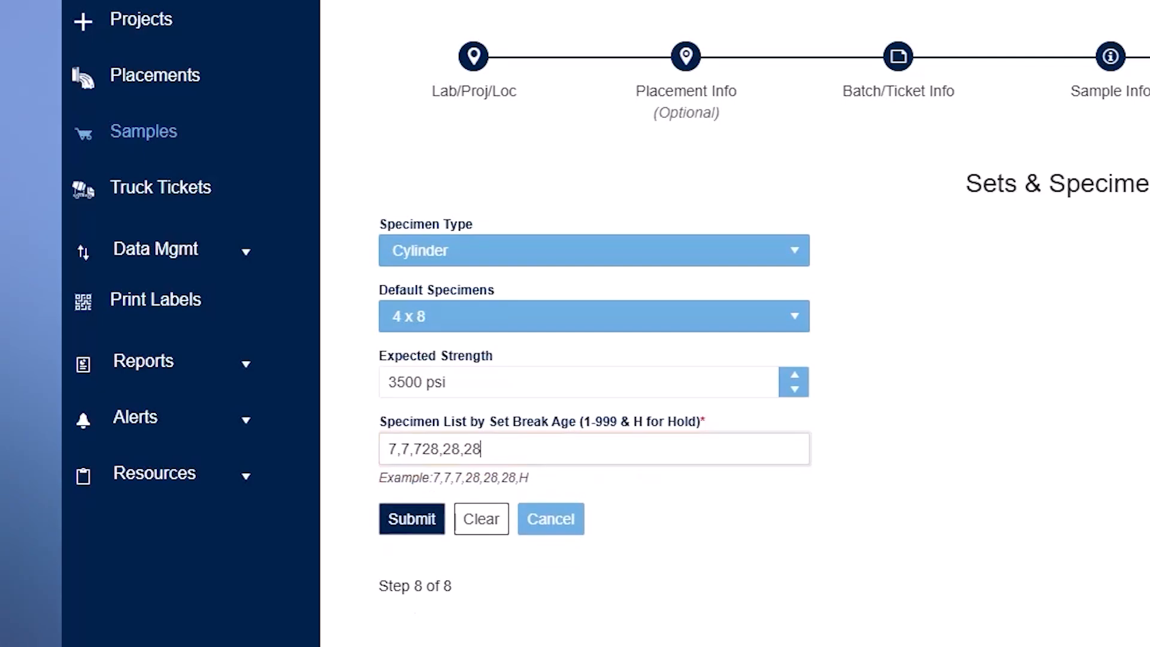
{"action": "key", "text": "Return"}
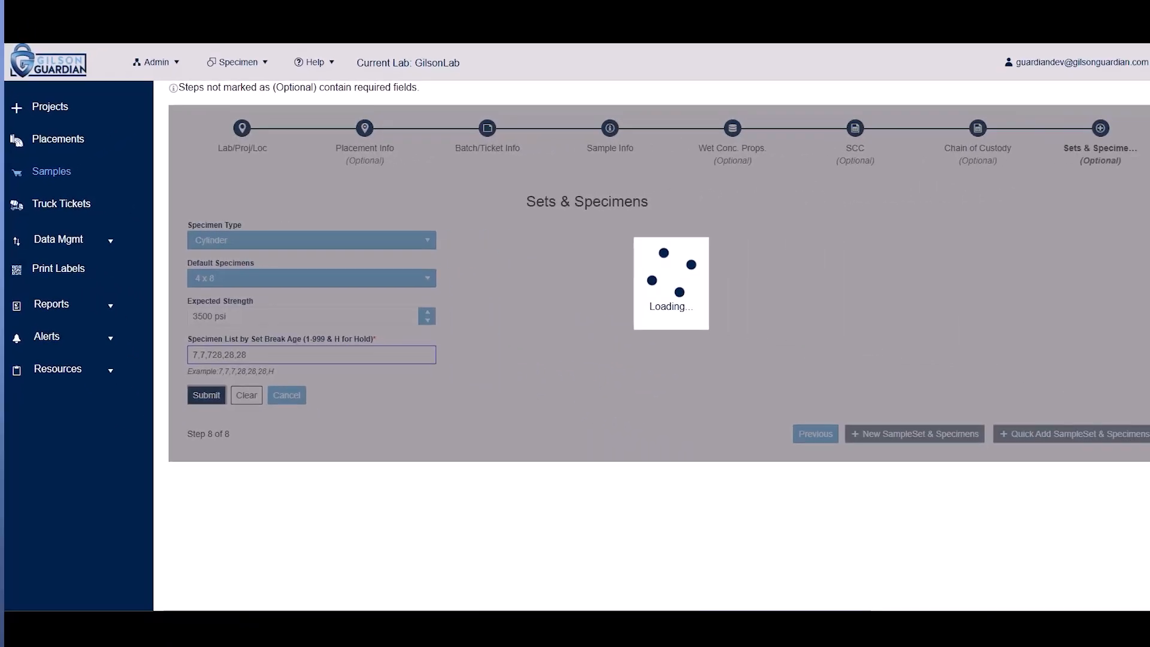